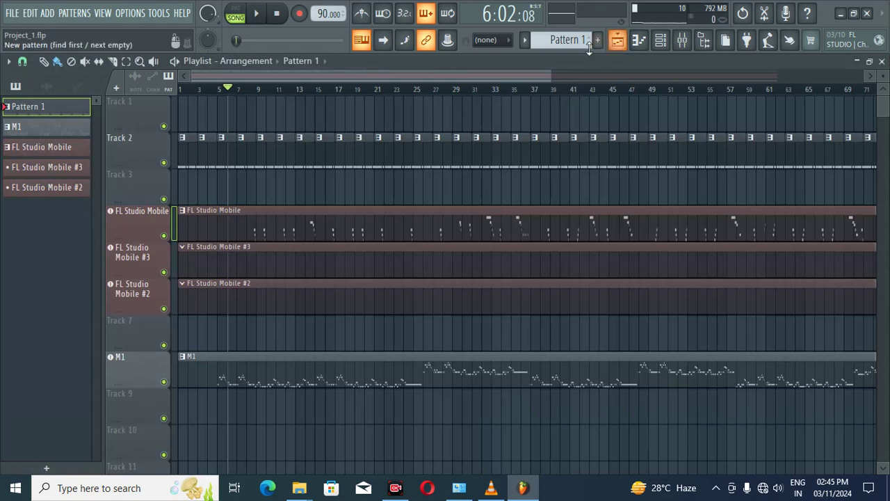
# Play the song from the beginning with the M1 instrument's window open
pyautogui.scroll(-2, 486, 93)
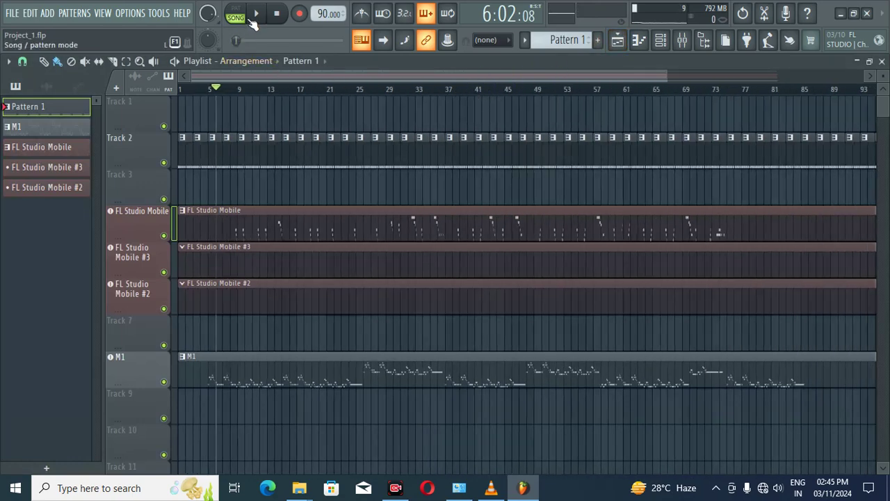
pyautogui.click(280, 14)
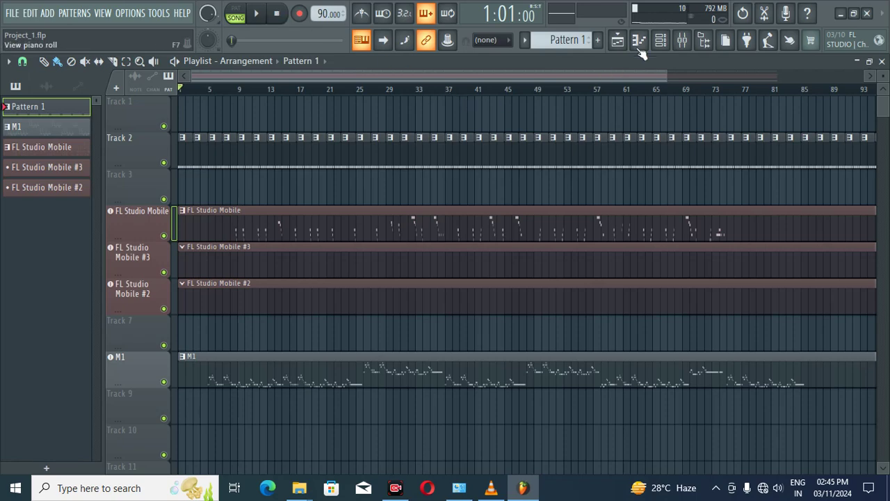
pyautogui.doubleClick(142, 368)
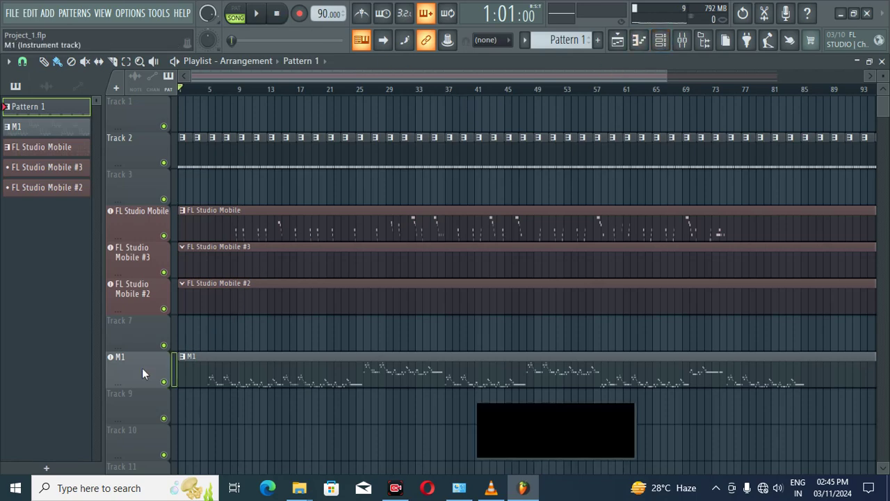
pyautogui.moveTo(421, 126); pyautogui.dragTo(599, 112)
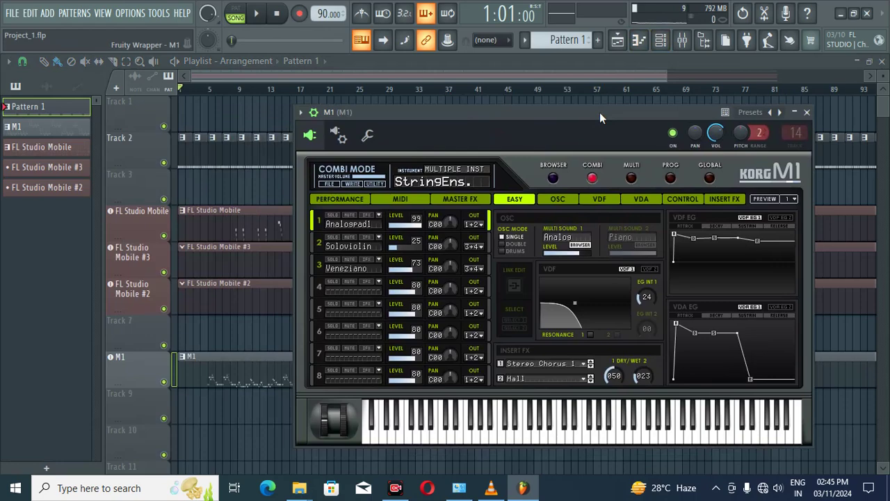
pyautogui.press('space')
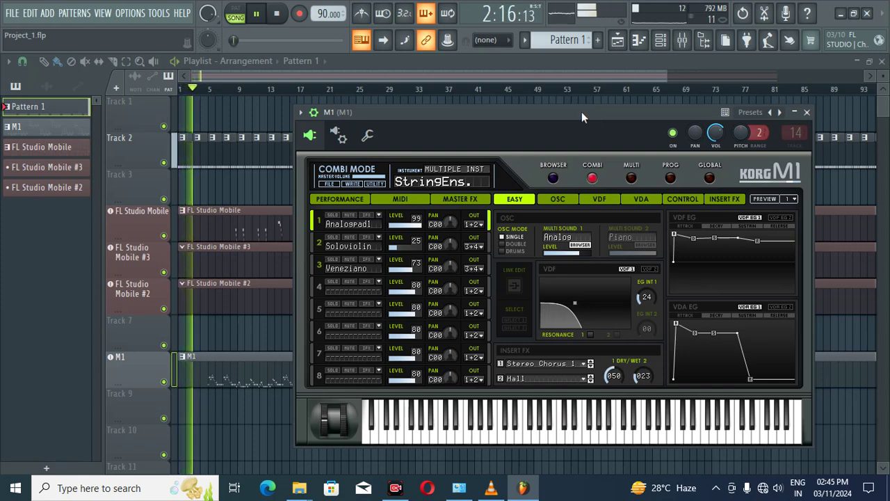
# Look over the M1 instrument's StringEns. combi during playback and close its window
pyautogui.moveTo(582, 111); pyautogui.dragTo(553, 104)
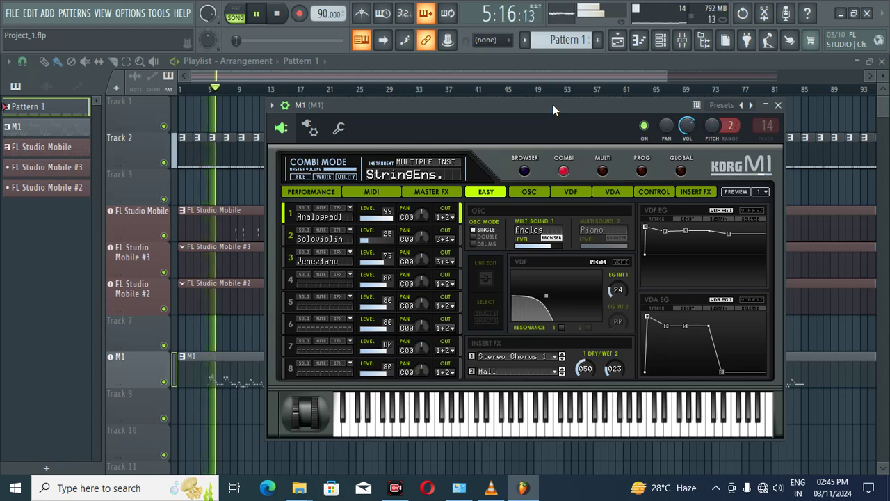
pyautogui.moveTo(582, 108); pyautogui.dragTo(610, 98)
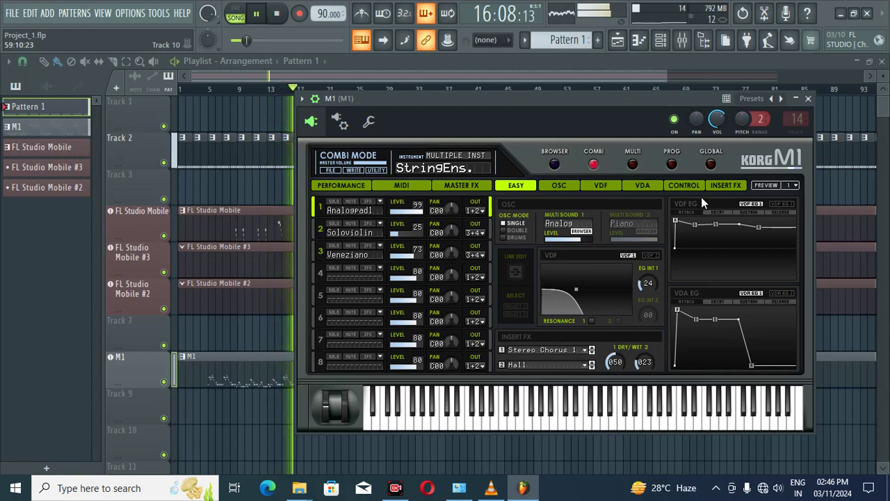
pyautogui.moveTo(553, 103); pyautogui.dragTo(462, 125)
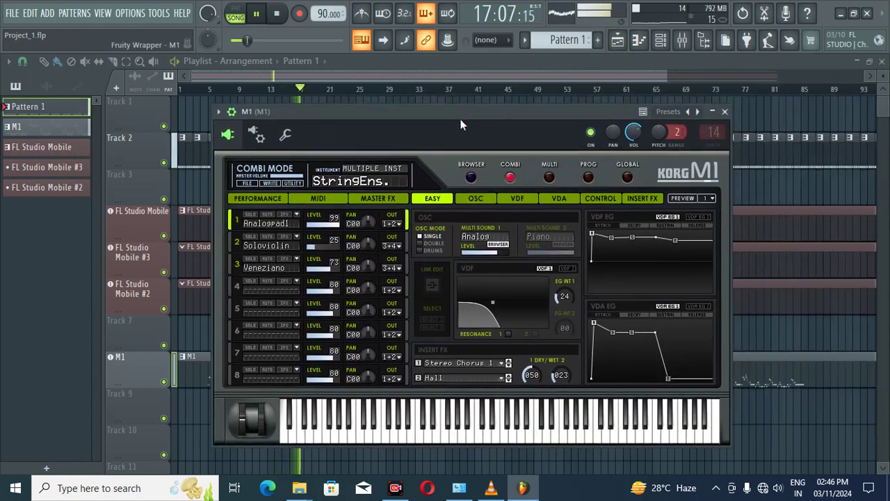
pyautogui.click(727, 111)
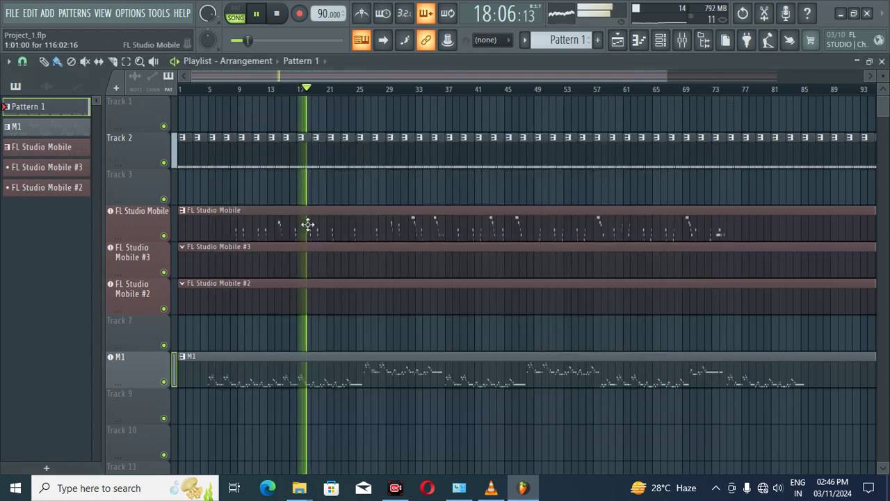
# Inspect the FL Studio Mobile instrument's mixer levels and track view, and close the instrument
pyautogui.click(140, 220)
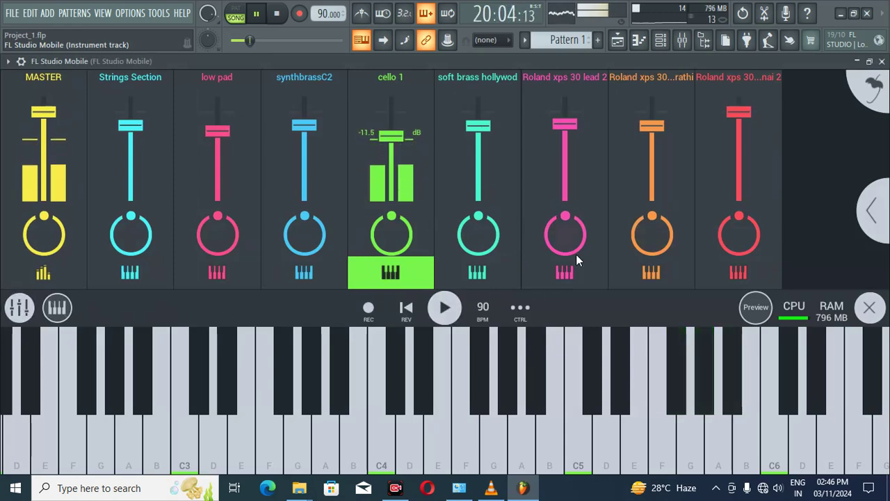
pyautogui.click(57, 307)
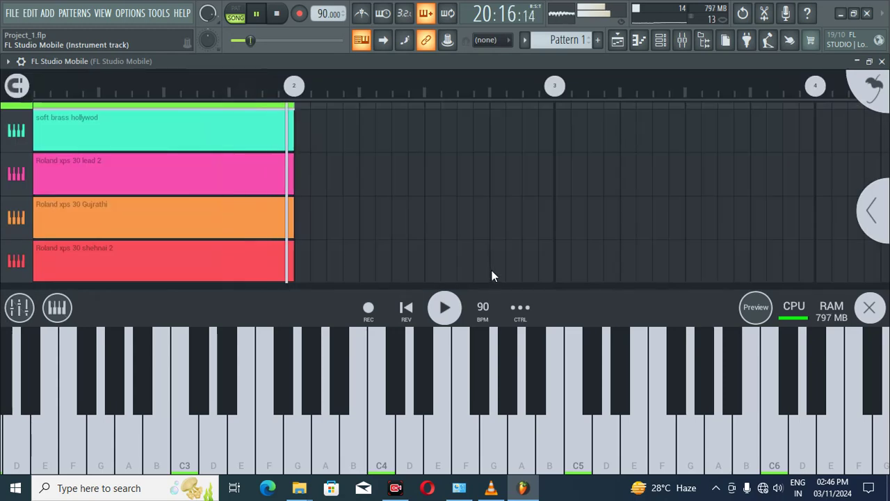
pyautogui.click(19, 309)
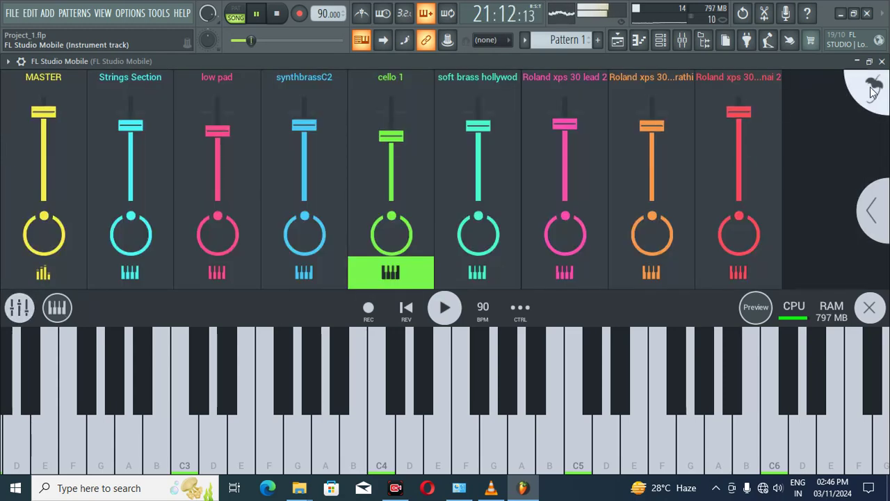
pyautogui.click(882, 61)
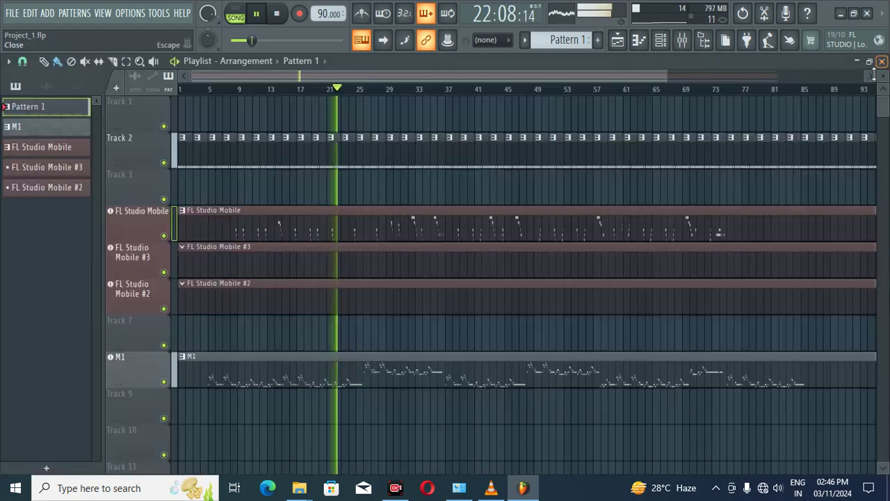
# Reopen the M1 instrument to review its layers, and check Pattern 1's channels in the channel rack
pyautogui.click(140, 374)
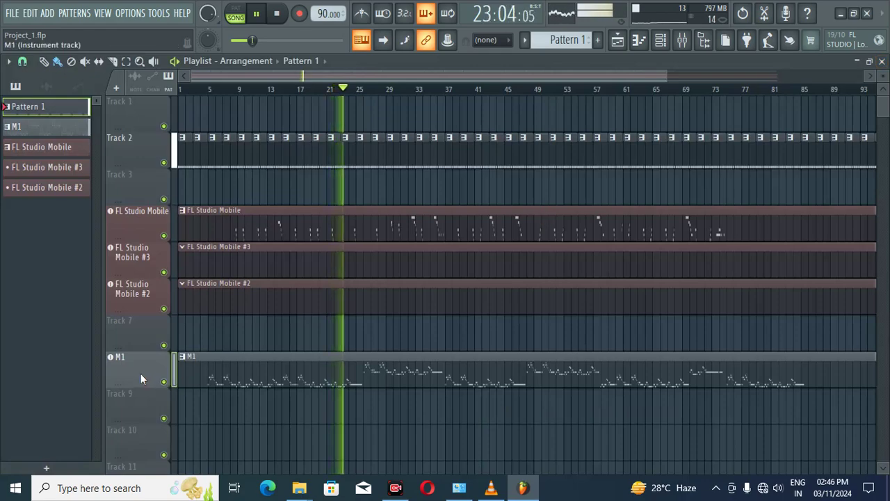
pyautogui.moveTo(562, 126); pyautogui.dragTo(593, 95)
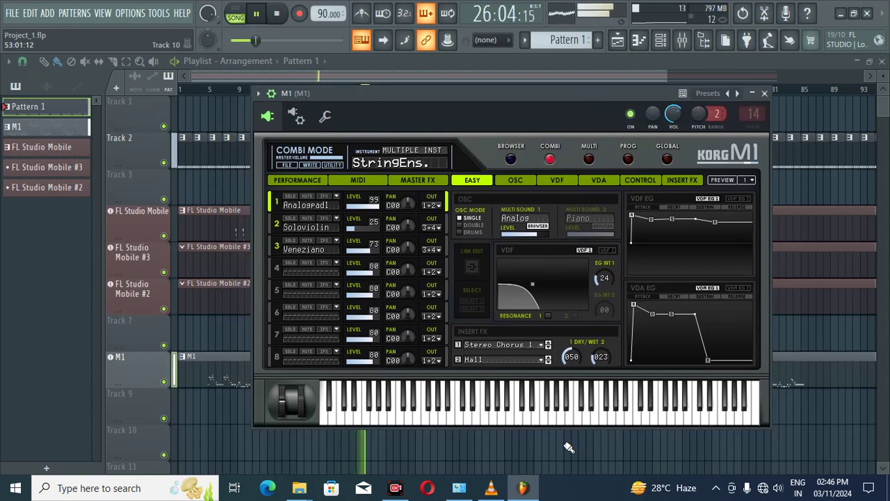
pyautogui.click(764, 94)
pyautogui.click(682, 39)
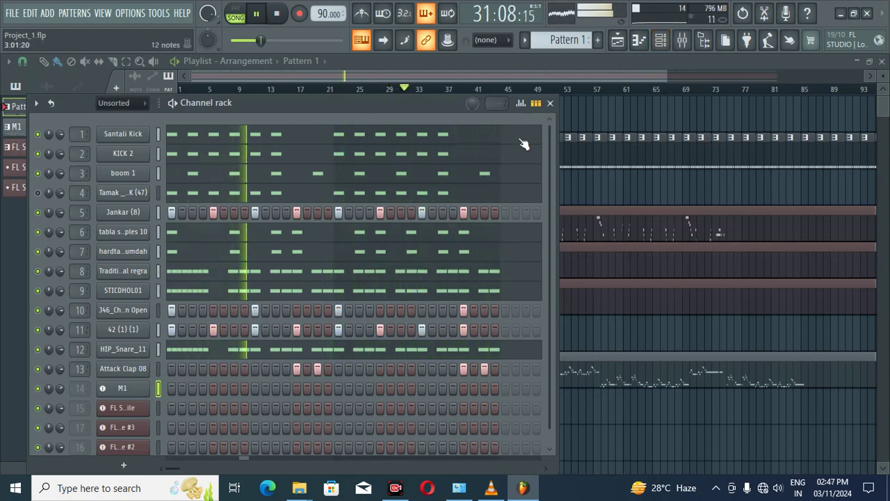
pyautogui.click(661, 40)
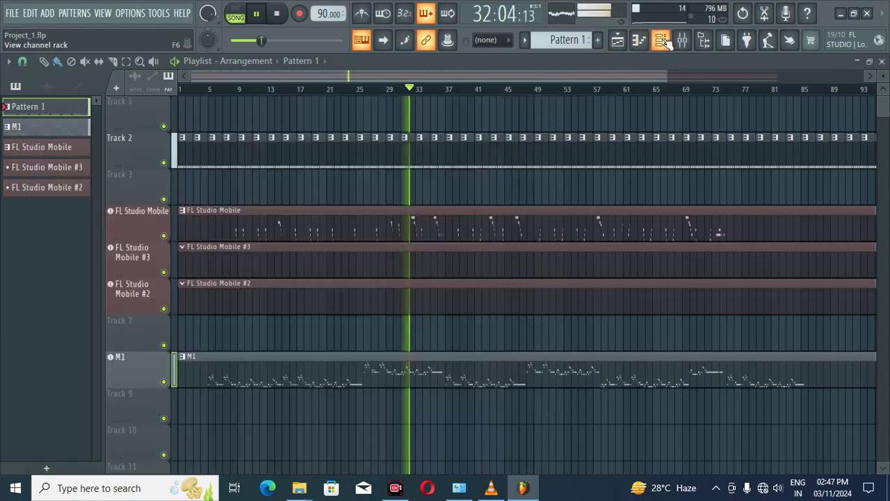
# Open the mixer and select the Master track to view its effect slots
pyautogui.click(683, 40)
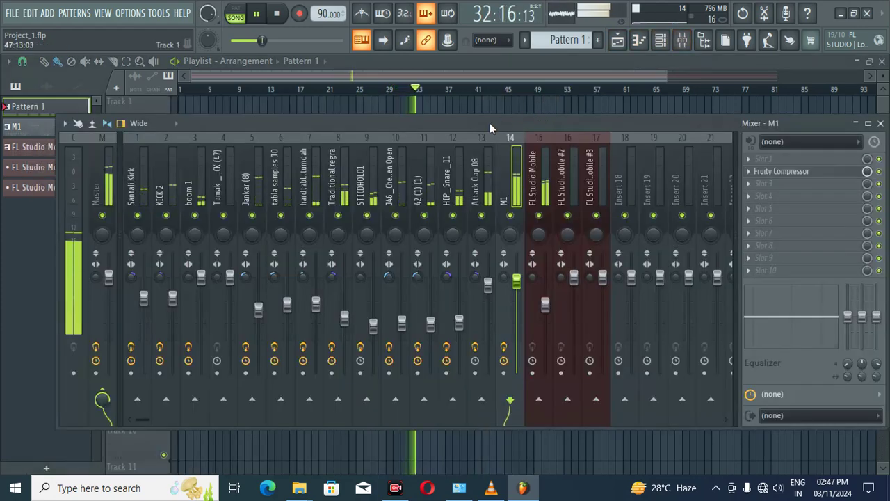
pyautogui.moveTo(490, 123); pyautogui.dragTo(452, 155)
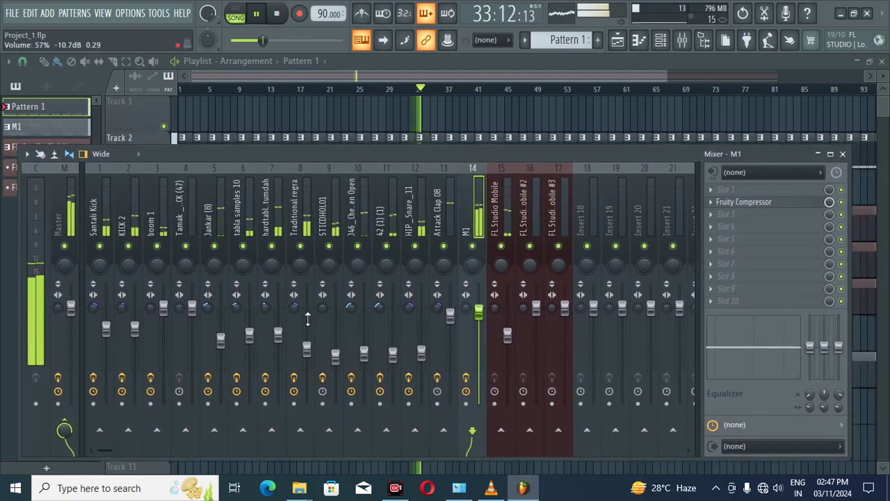
pyautogui.click(35, 272)
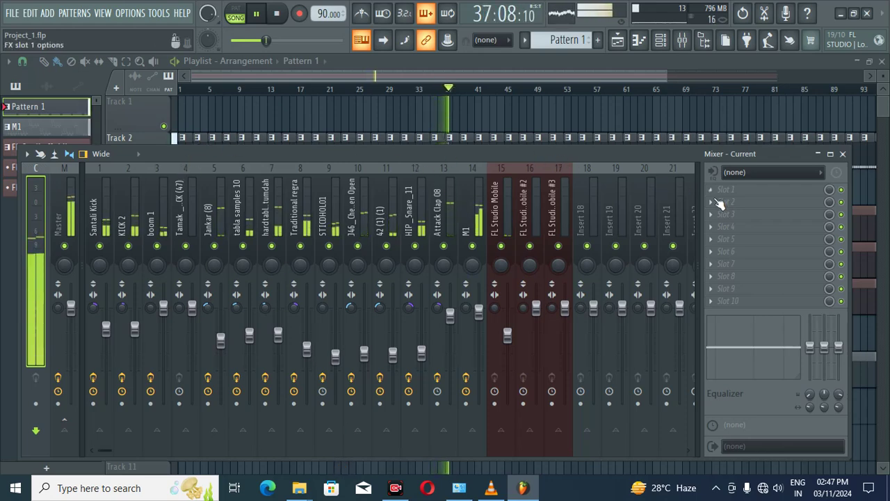
pyautogui.click(81, 246)
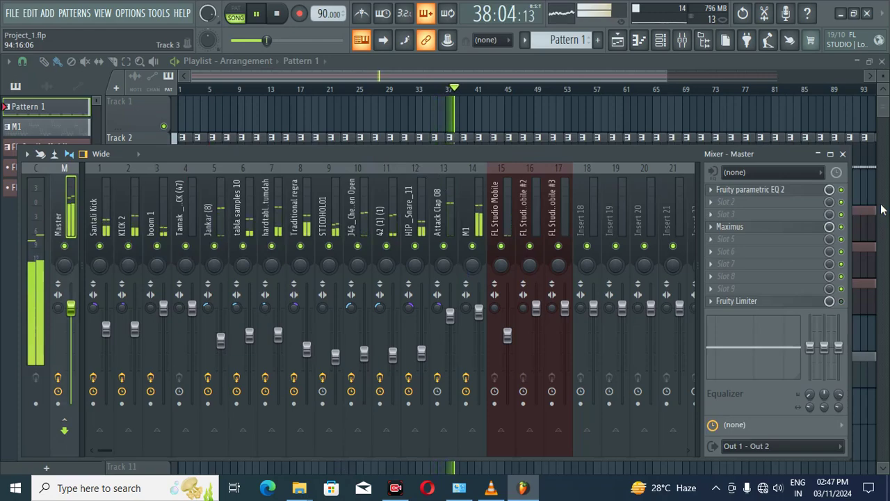
# Inspect the Fruity parametric EQ 2 and Fruity Limiter on the Master track, closing each one
pyautogui.click(771, 193)
pyautogui.moveTo(668, 117); pyautogui.dragTo(500, 133)
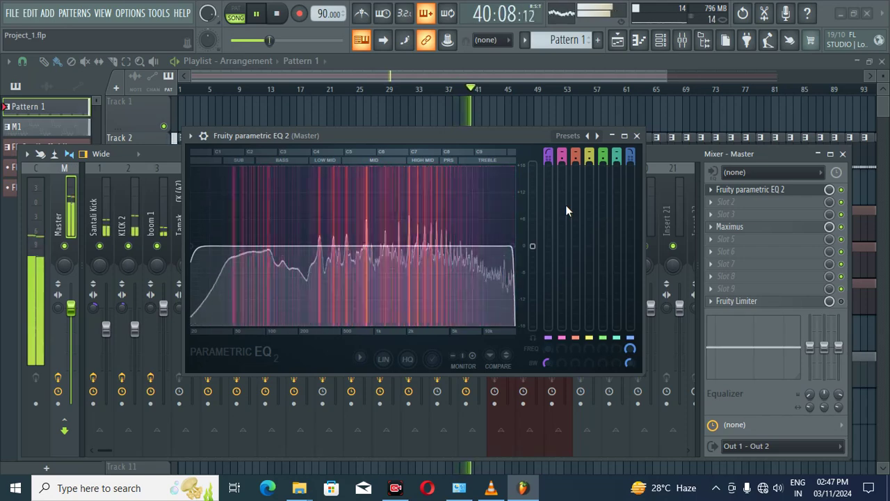
pyautogui.click(636, 136)
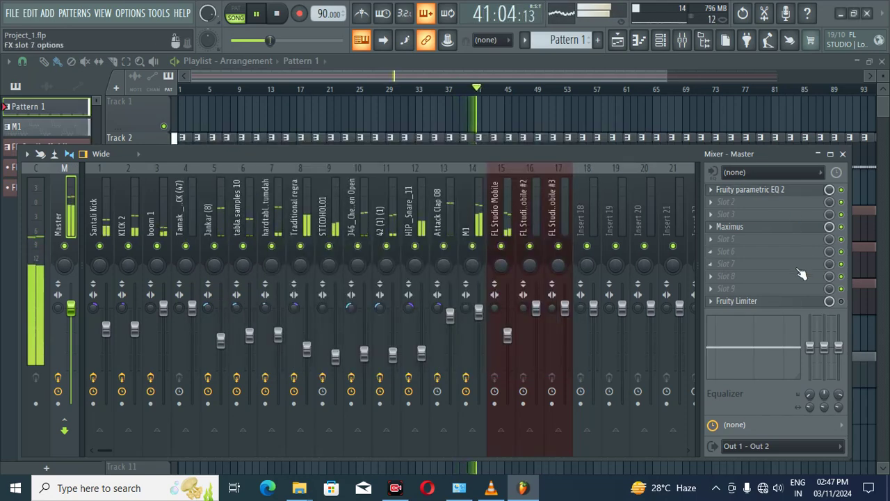
pyautogui.click(743, 300)
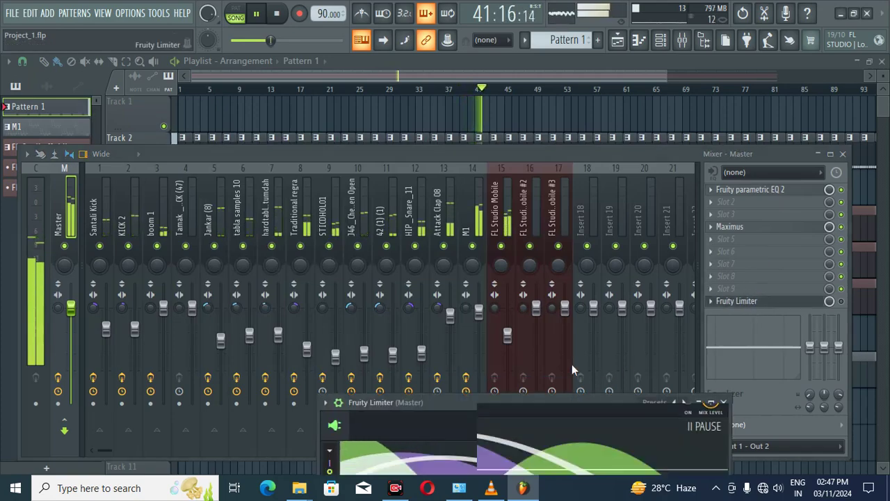
pyautogui.click(669, 252)
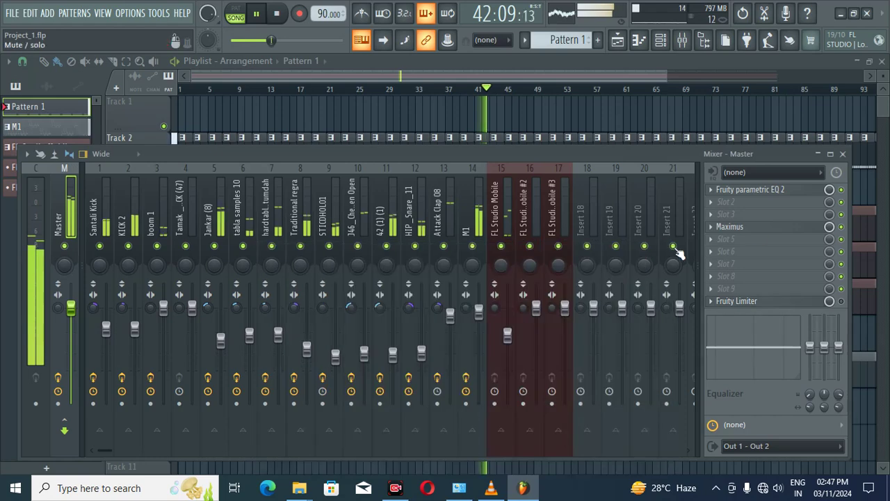
# Examine the Maximus settings on the Master track in an enlarged plugin window, and close it
pyautogui.click(763, 230)
pyautogui.moveTo(673, 112); pyautogui.dragTo(392, 111)
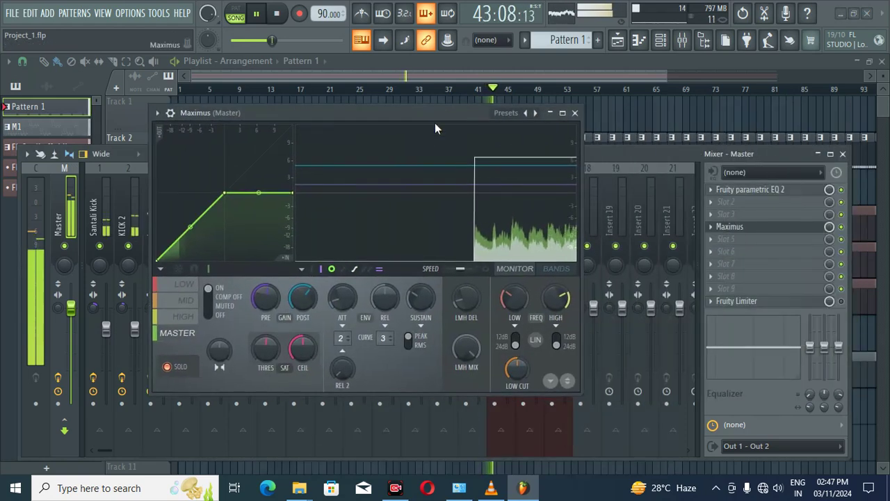
pyautogui.moveTo(579, 392); pyautogui.dragTo(760, 417)
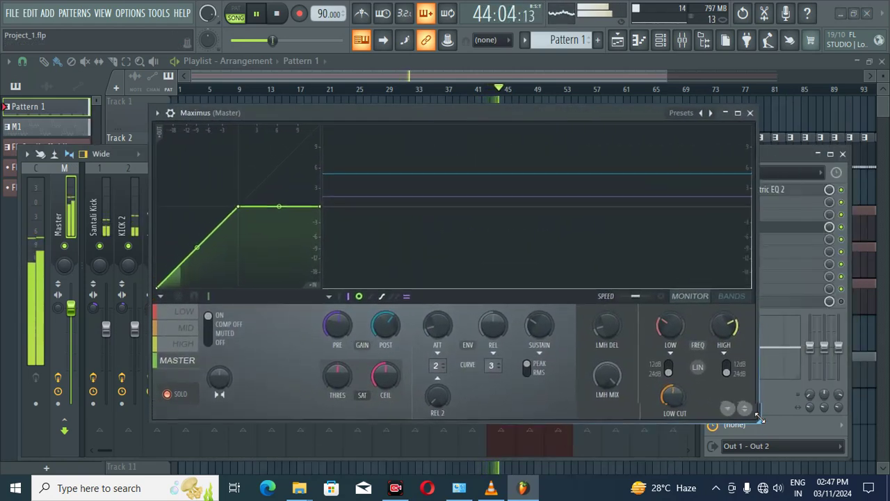
pyautogui.moveTo(595, 113); pyautogui.dragTo(514, 98)
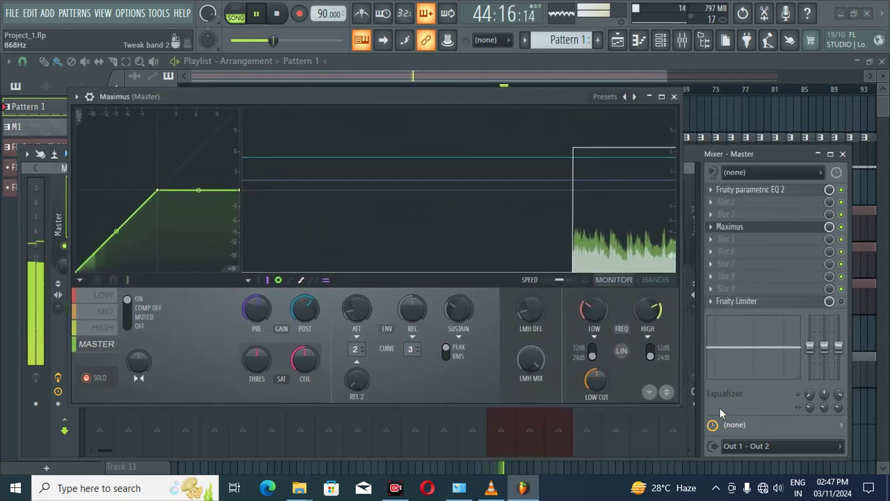
pyautogui.moveTo(679, 403); pyautogui.dragTo(696, 430)
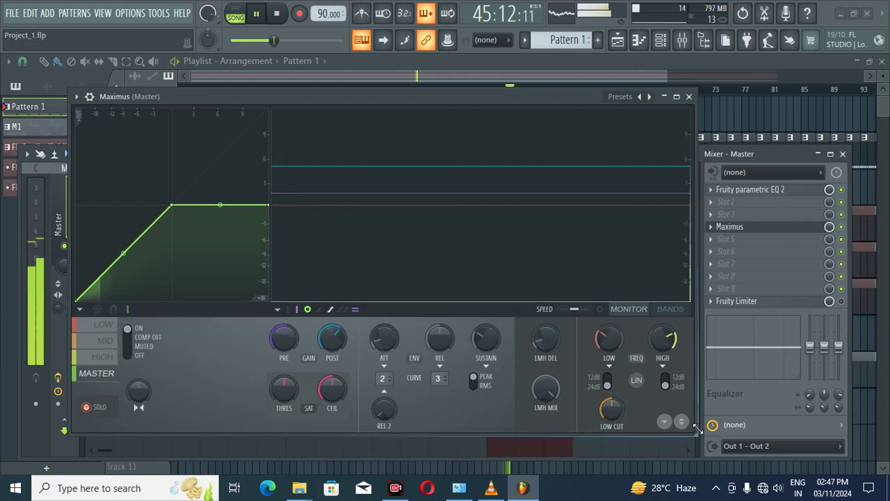
pyautogui.moveTo(503, 98); pyautogui.dragTo(522, 81)
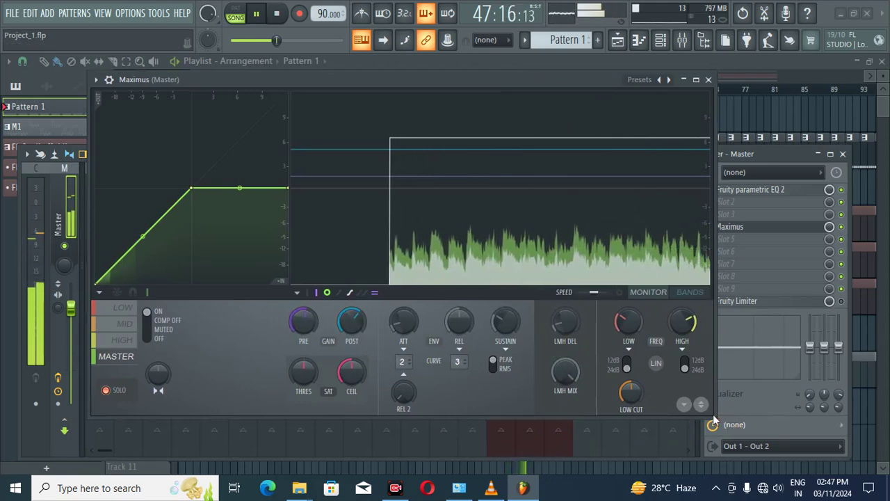
pyautogui.moveTo(714, 421); pyautogui.dragTo(590, 406)
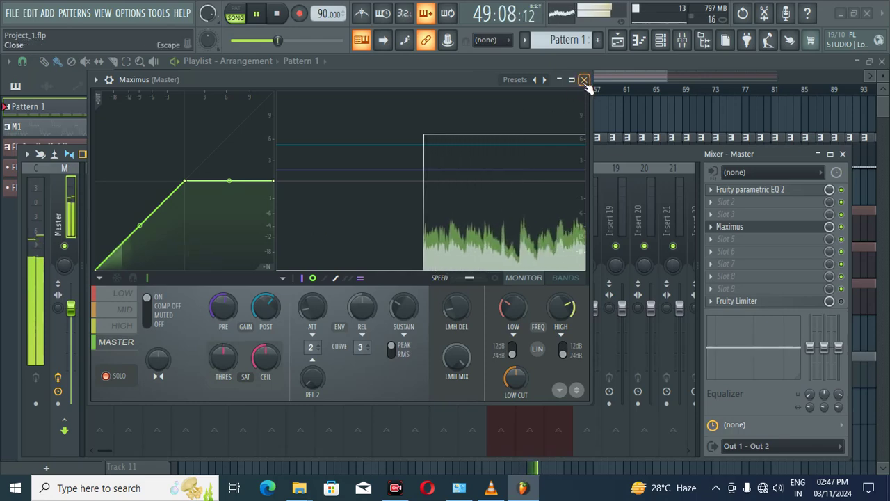
pyautogui.click(584, 79)
# Check the mixer levels and the channel rack once more, and close both to return to the playlist
pyautogui.moveTo(478, 165)
pyautogui.mouseDown()
pyautogui.moveTo(531, 144)
pyautogui.moveTo(477, 156)
pyautogui.mouseUp()
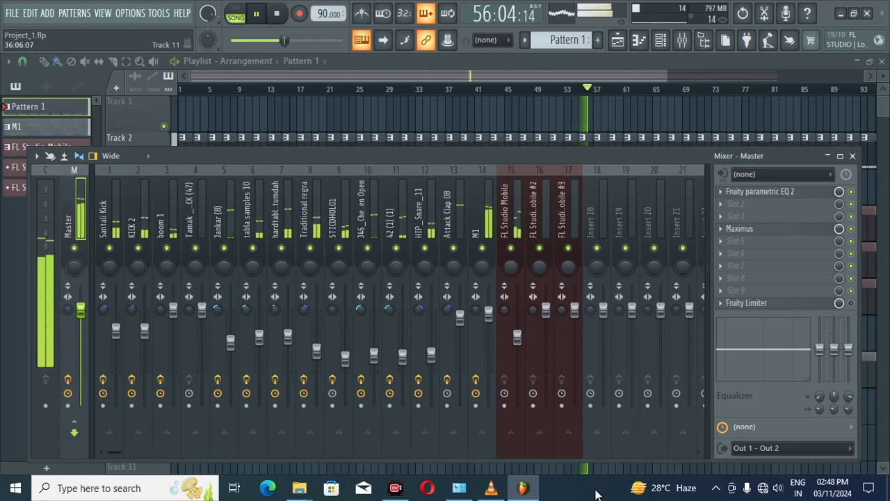
pyautogui.click(661, 41)
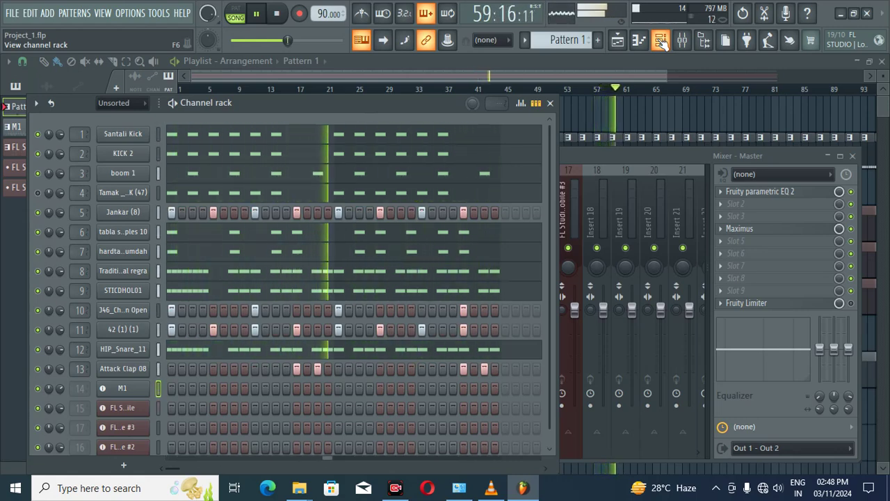
pyautogui.click(661, 41)
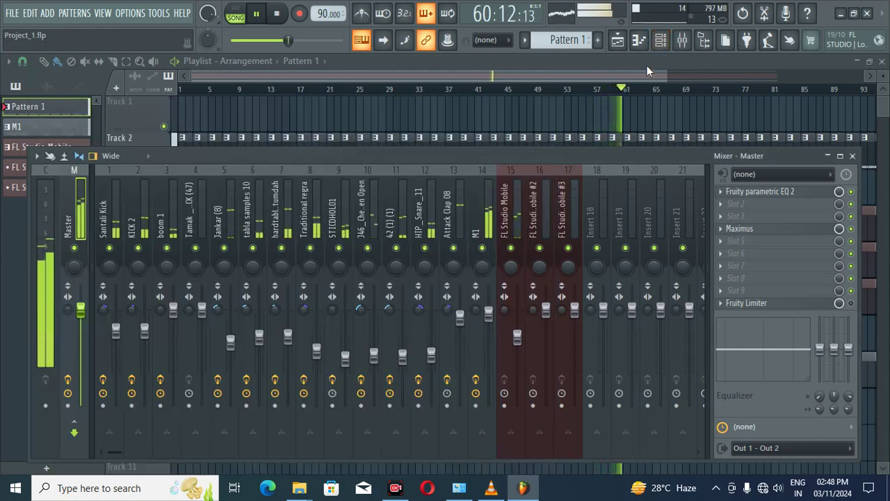
pyautogui.click(681, 40)
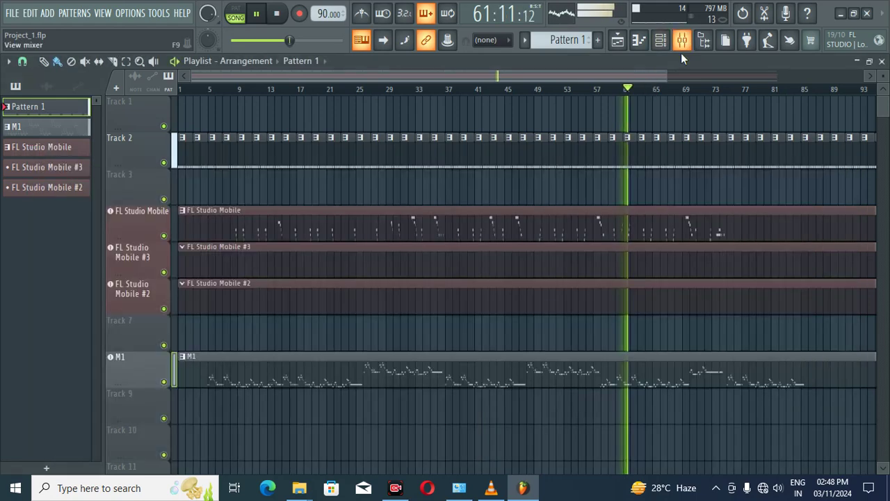
# Open the M1 instrument from its playlist track, move its window aside to examine the StringEns. combi settings, and close it
pyautogui.click(136, 381)
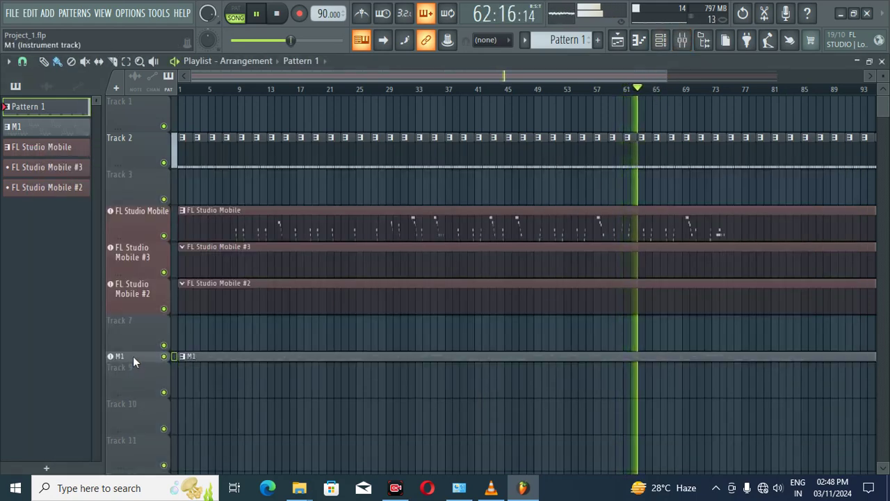
pyautogui.click(133, 357)
pyautogui.click(133, 356)
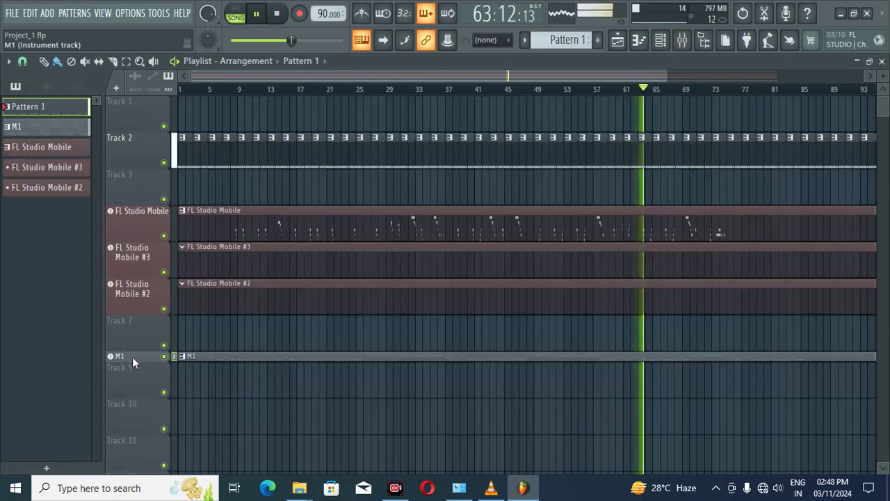
pyautogui.click(132, 358)
pyautogui.click(133, 367)
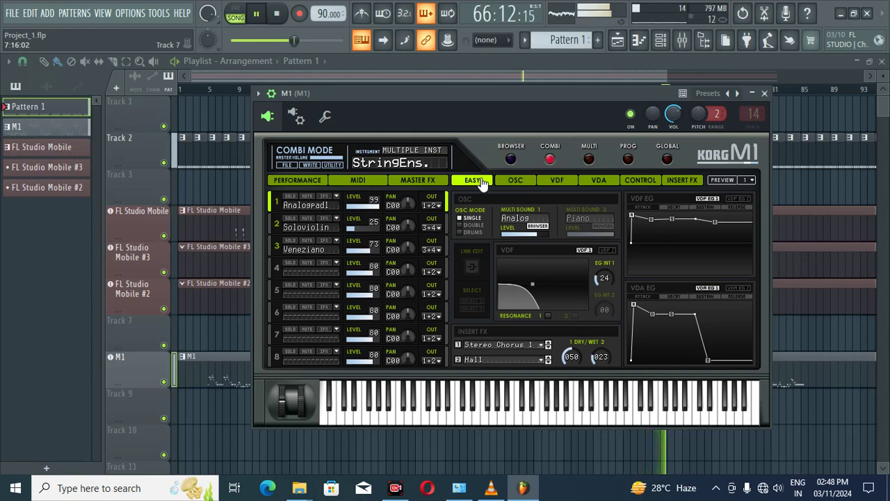
pyautogui.moveTo(543, 95); pyautogui.dragTo(425, 105)
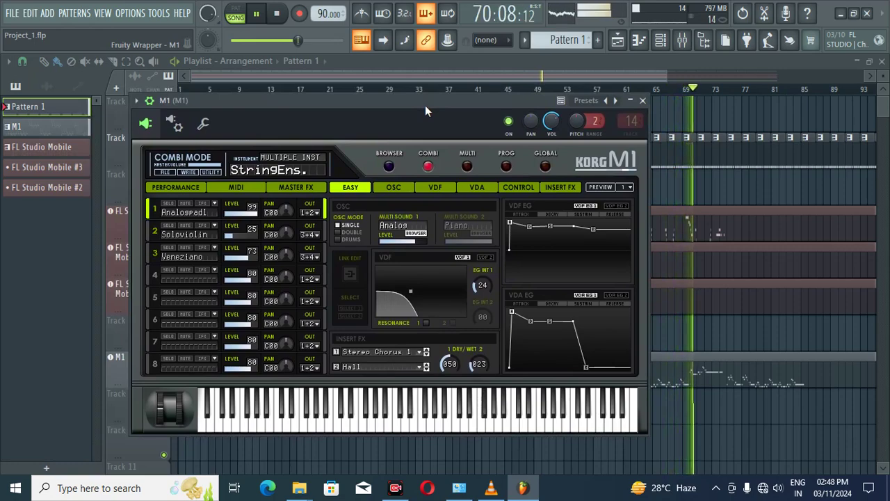
pyautogui.moveTo(426, 106); pyautogui.dragTo(351, 113)
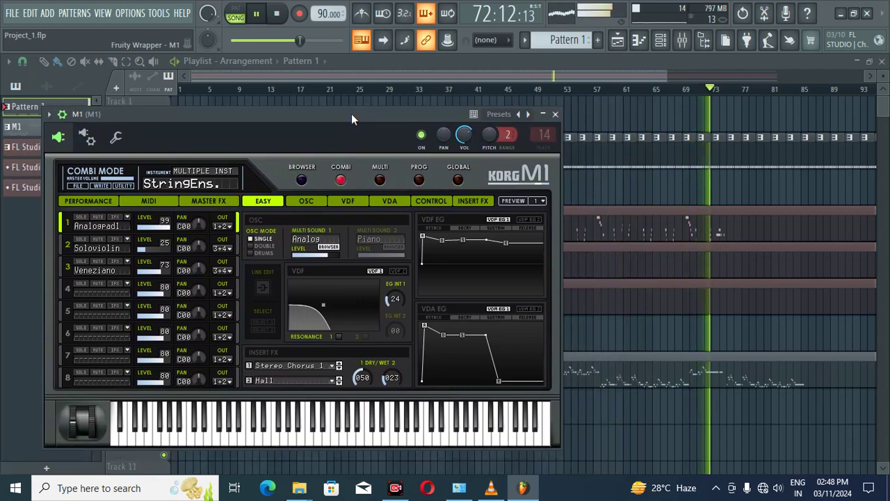
pyautogui.click(555, 114)
# Inspect the FL Studio Mobile instrument's mixer with its individual sound channels, and close it
pyautogui.click(138, 218)
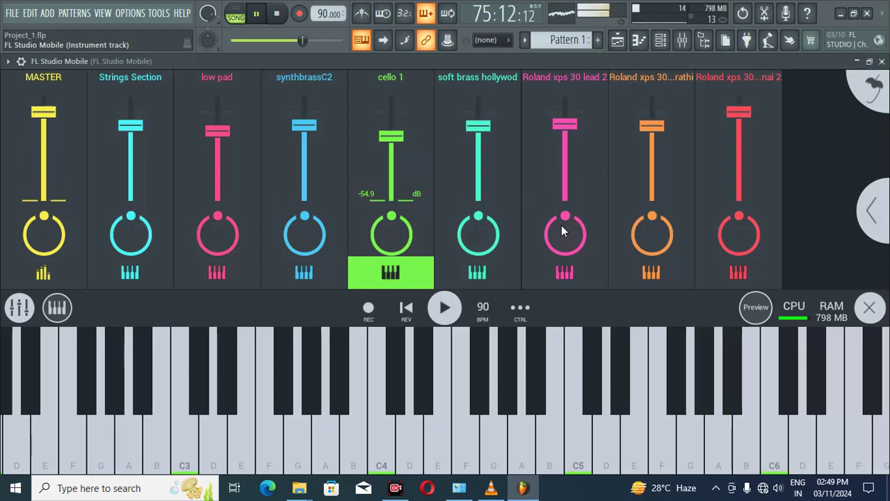
pyautogui.click(882, 61)
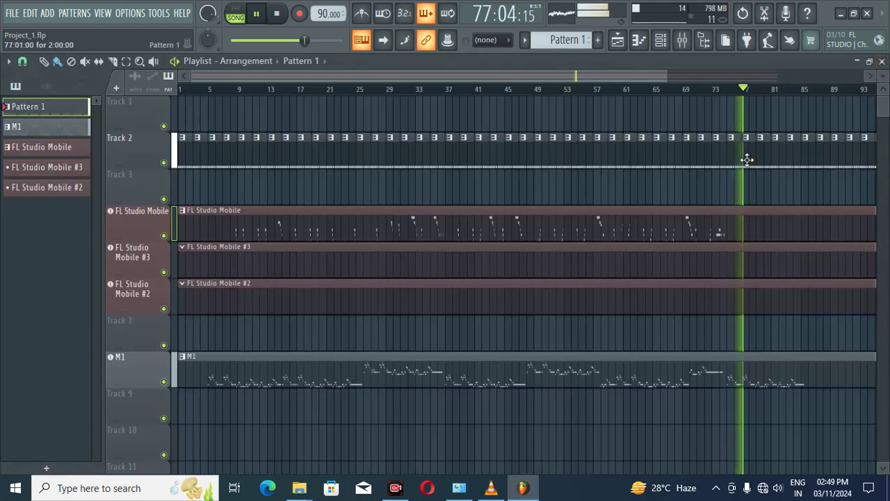
# Reopen the M1 instrument while the song plays, pause playback after the melody ends, and close the instrument
pyautogui.click(146, 368)
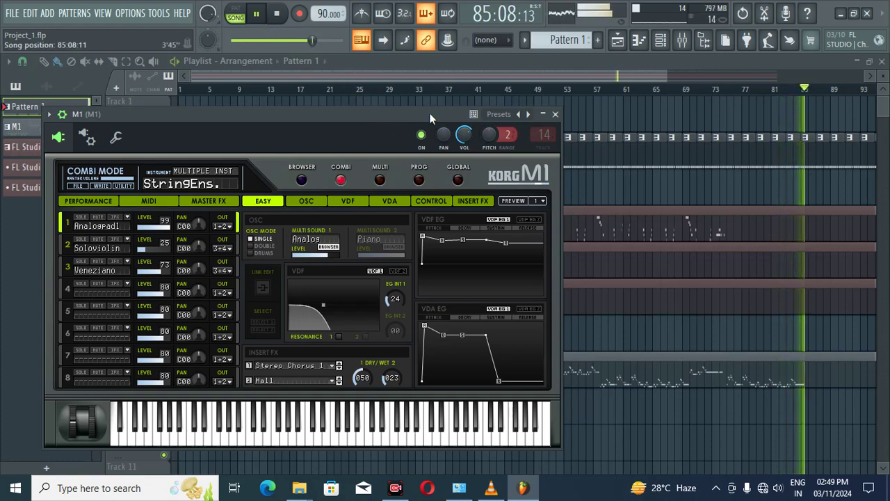
pyautogui.click(259, 13)
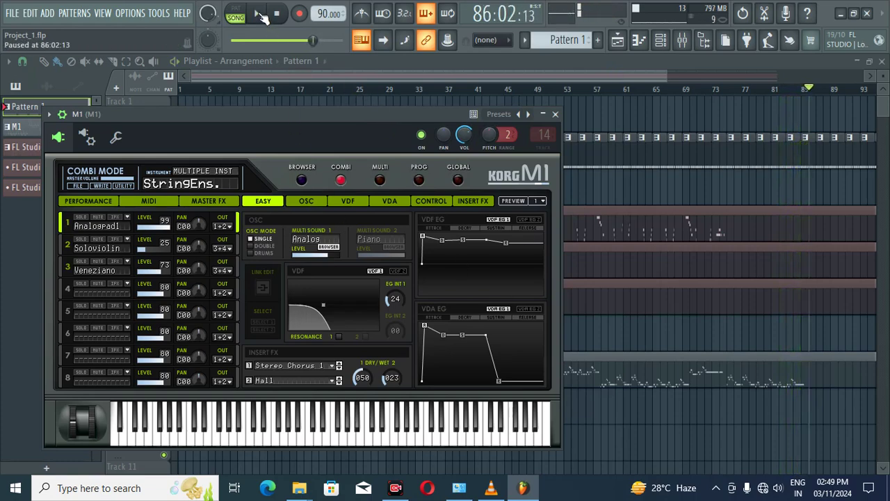
pyautogui.click(555, 114)
# Look over the full length of the arrangement in the playlist and show the browser
pyautogui.scroll(3, 678, 89)
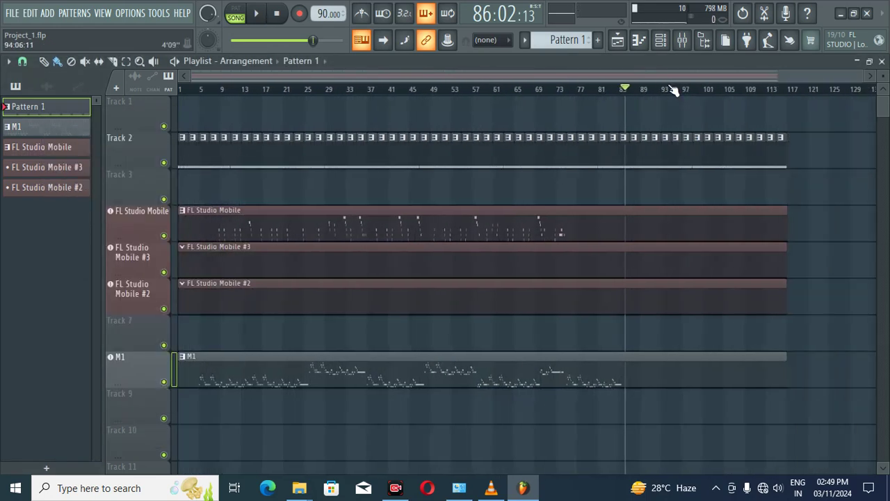
pyautogui.click(700, 48)
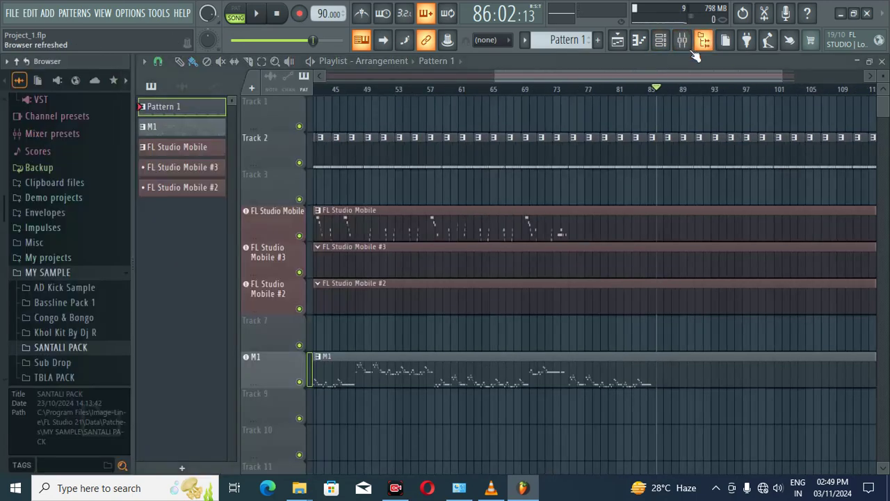